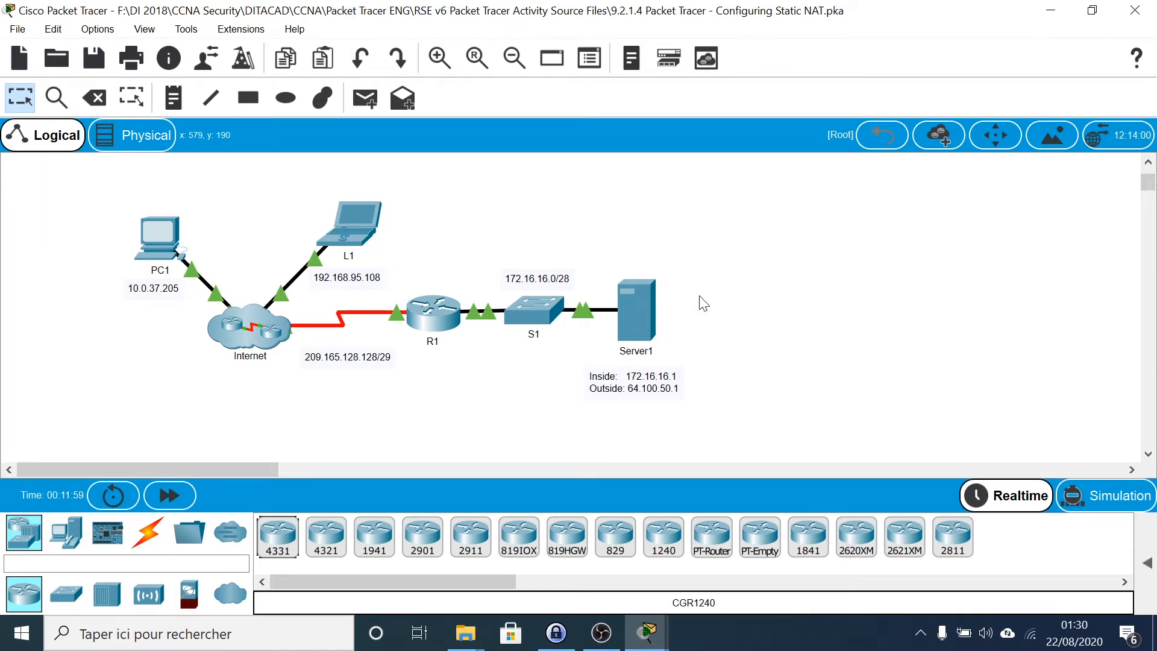
Open PC1's web browser and request the page at the server's inside address, 172.16.16.1
click(149, 240)
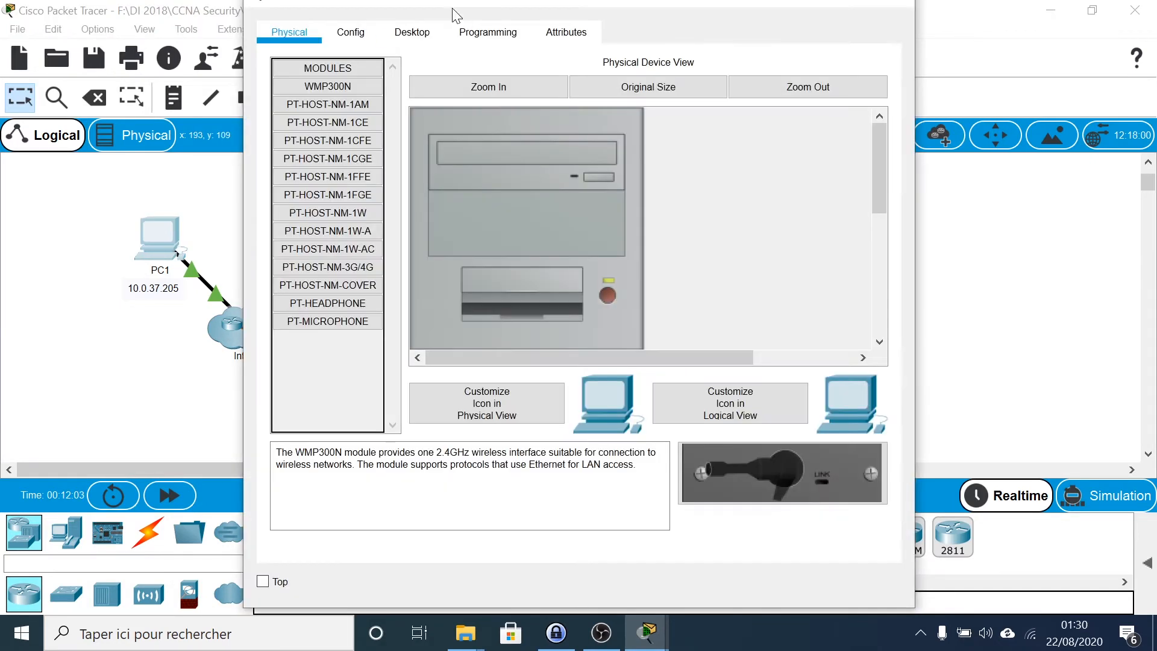
click(424, 38)
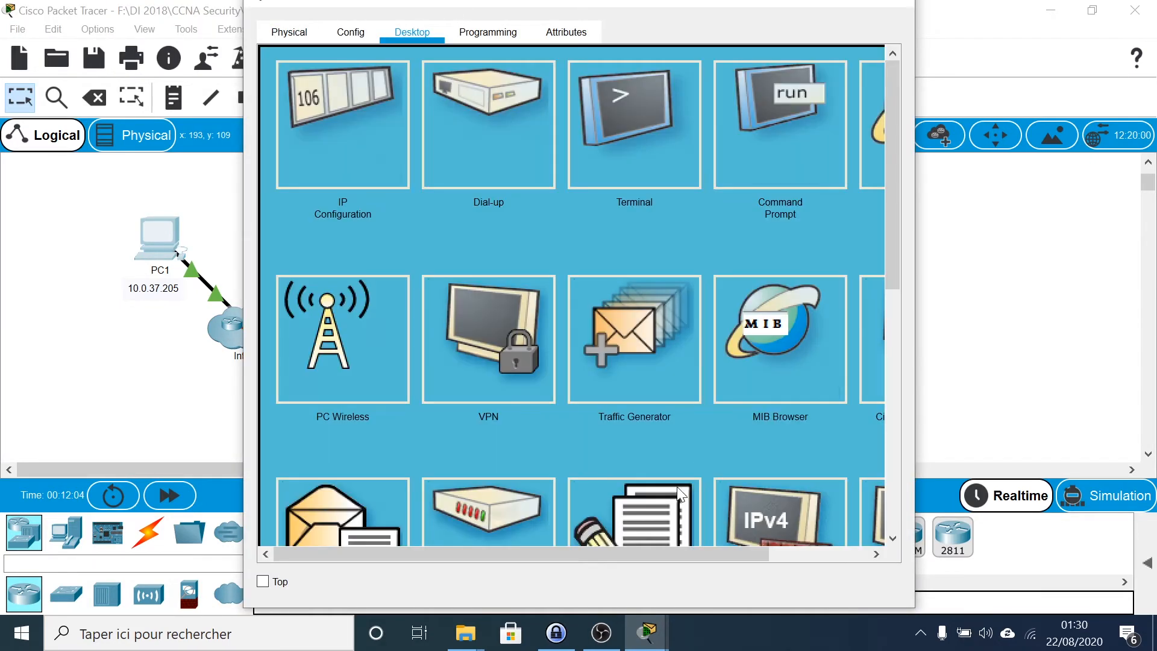
drag(657, 550, 794, 548)
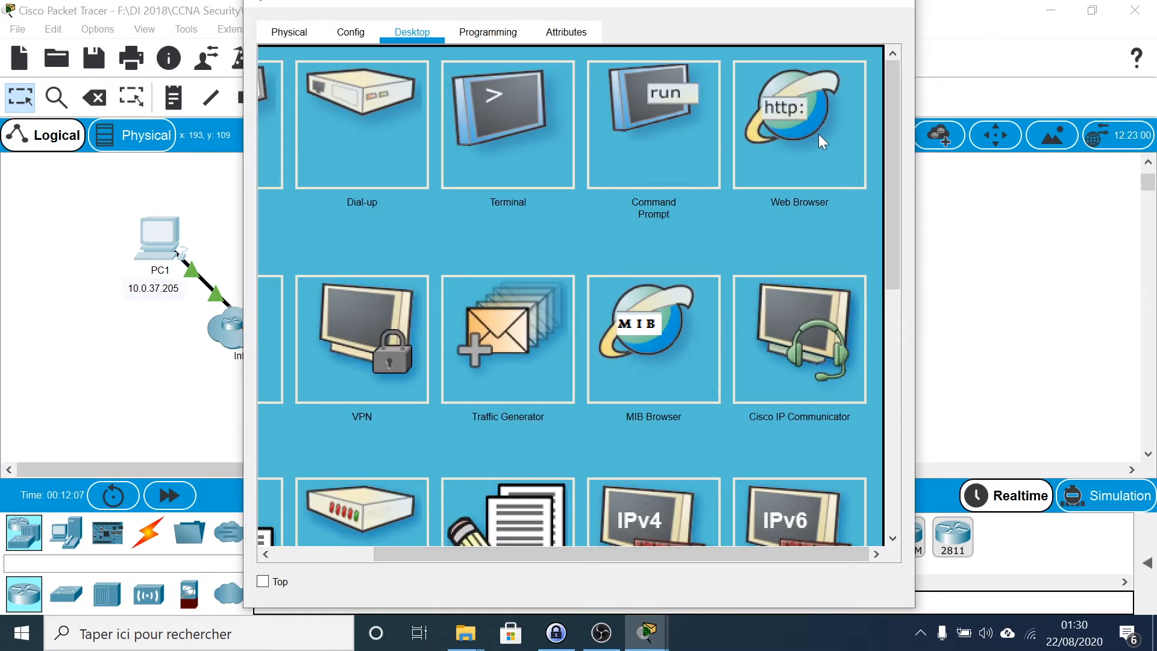
click(788, 159)
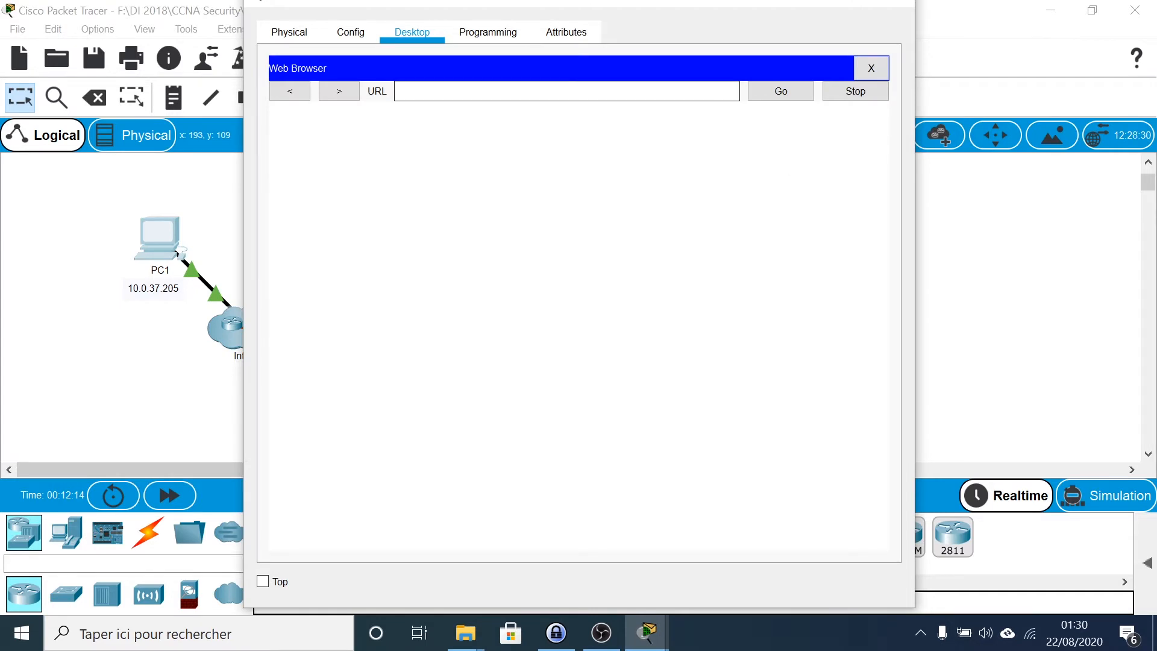
text(172.16.16.1)
key(Return)
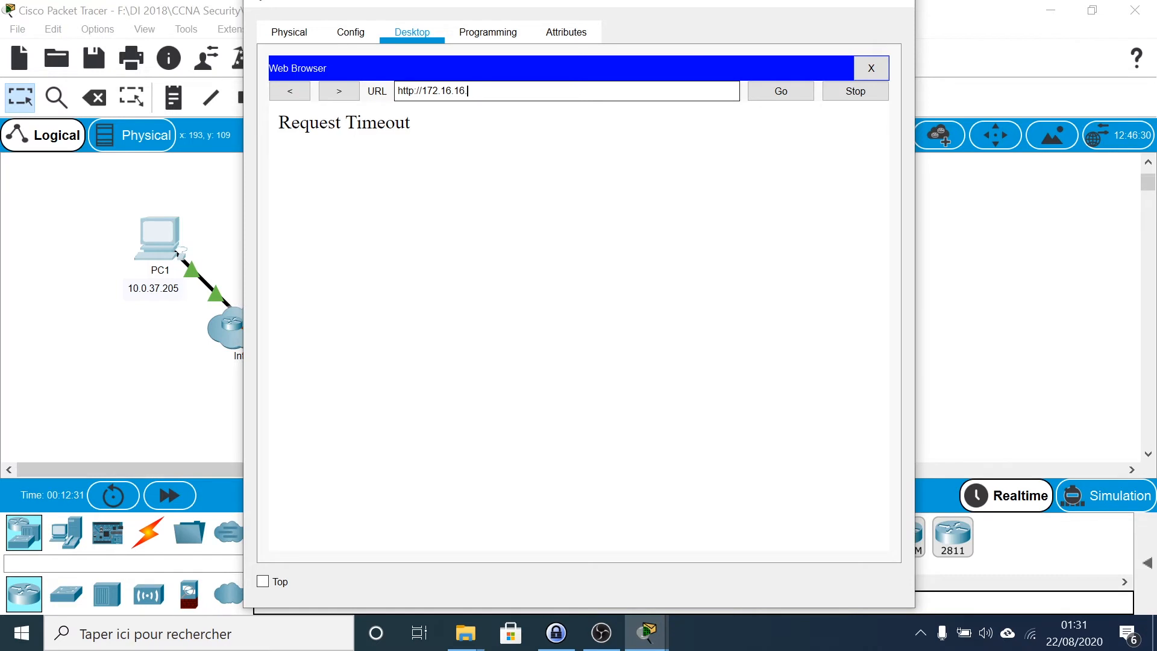
key(BackSpace)
key(BackSpace)
key(BackSpace)
key(BackSpace)
key(BackSpace)
key(BackSpace)
key(BackSpace)
key(BackSpace)
key(BackSpace)
key(BackSpace)
key(BackSpace)
text(64.100.50.1)
click(800, 3)
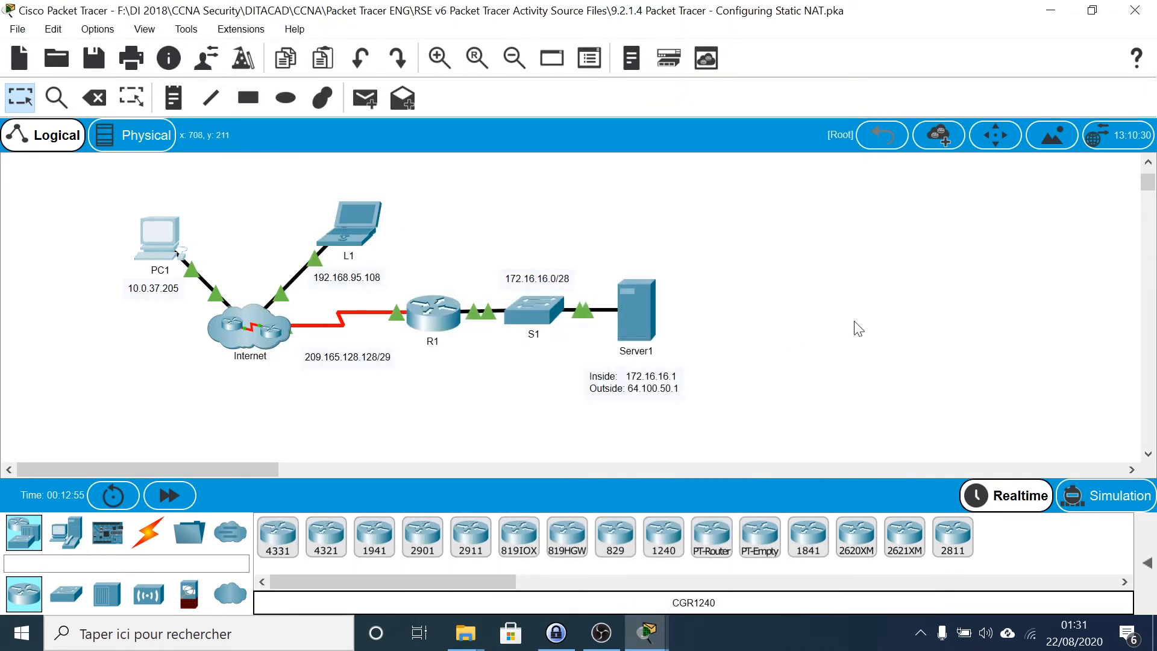
Open the command line of router R1 and enter privileged EXEC mode with enable
click(436, 317)
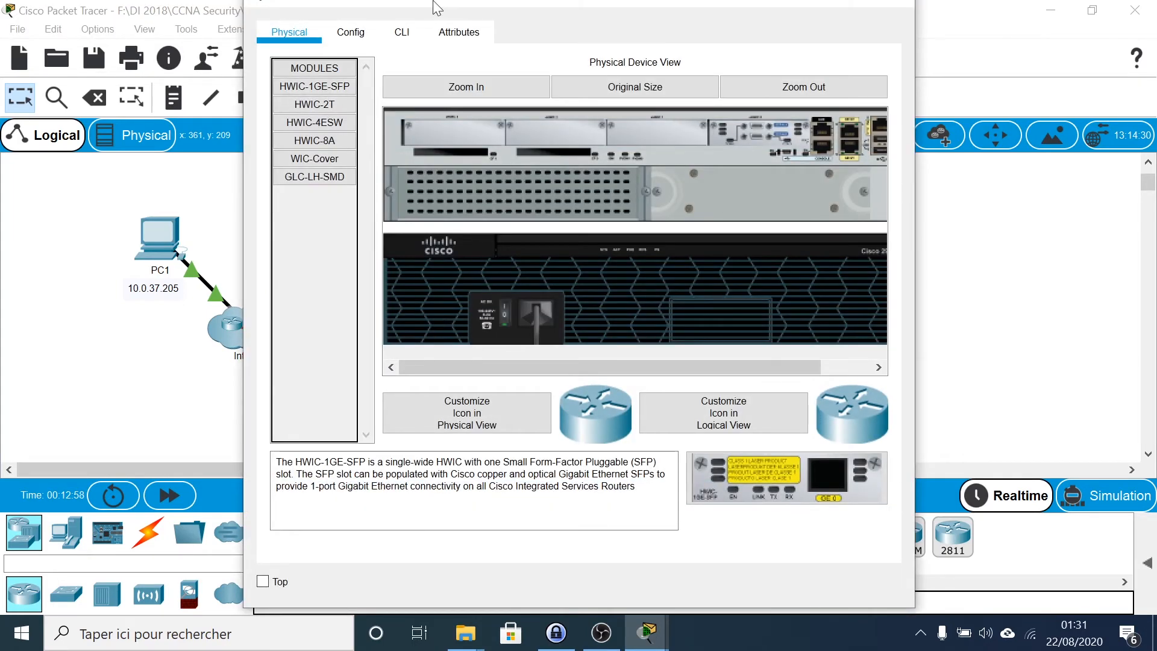
click(400, 30)
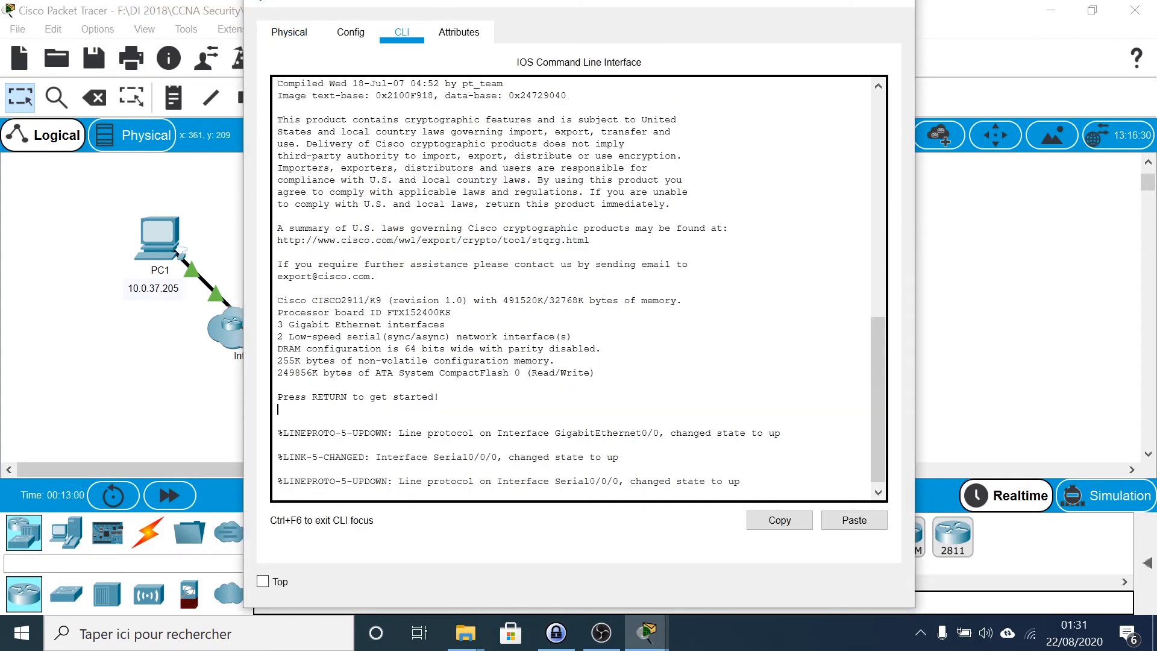
key(Return)
key(Return)
key(Return)
key(Return)
key(Return)
text(en)
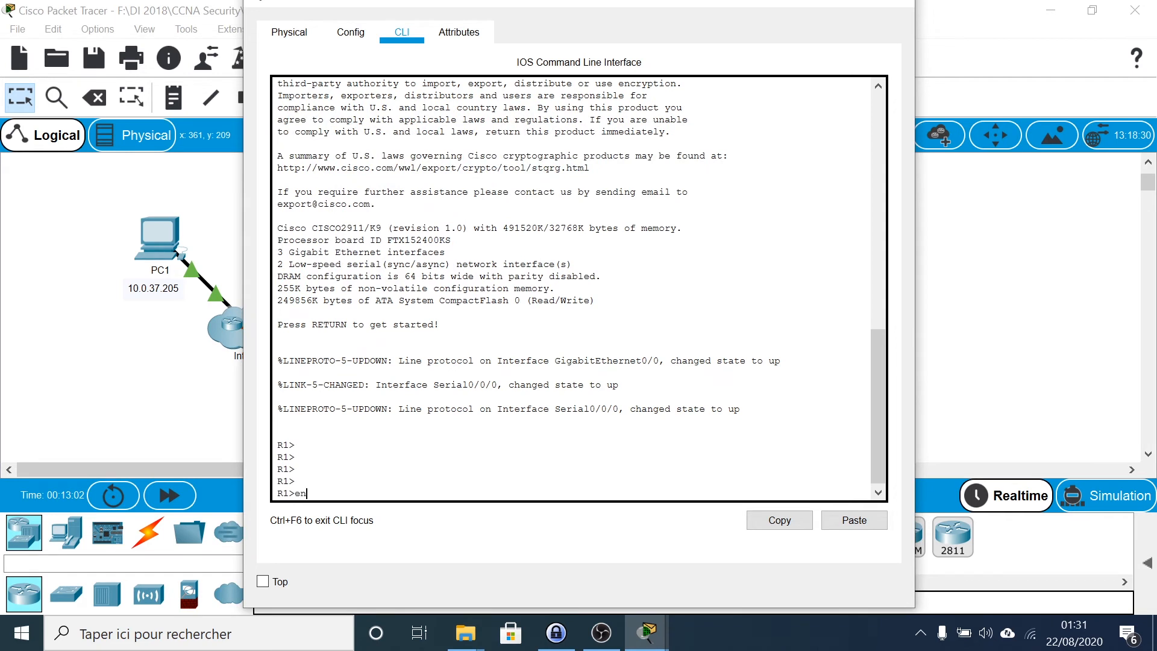
text(able)
key(Return)
key(Return)
key(Return)
key(Return)
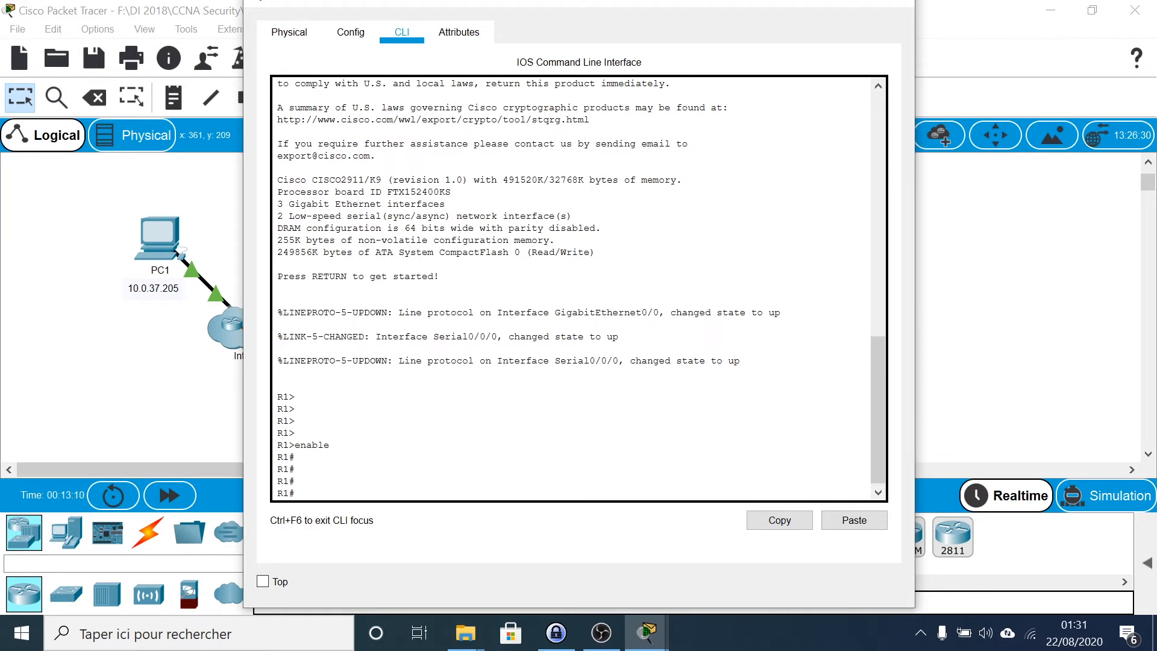
Run show ip interface brief on R1 and examine the GigabitEthernet0/0 and Serial0/0/0 entries
text(show ip interface brief)
key(Return)
key(Return)
key(Return)
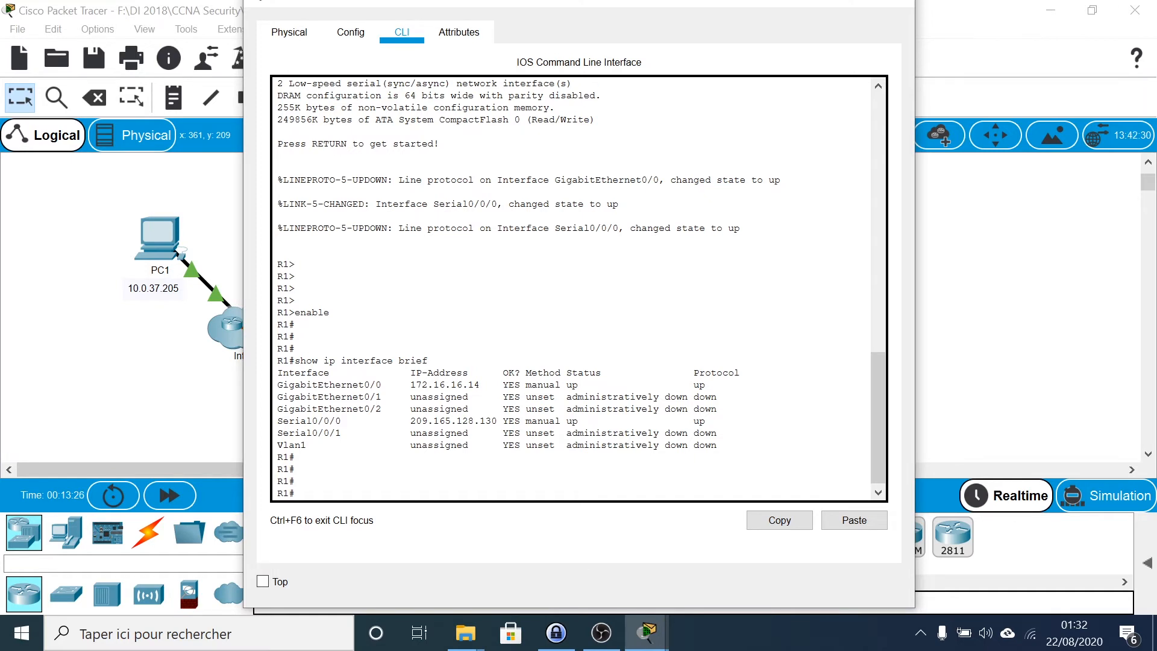
drag(277, 384, 706, 384)
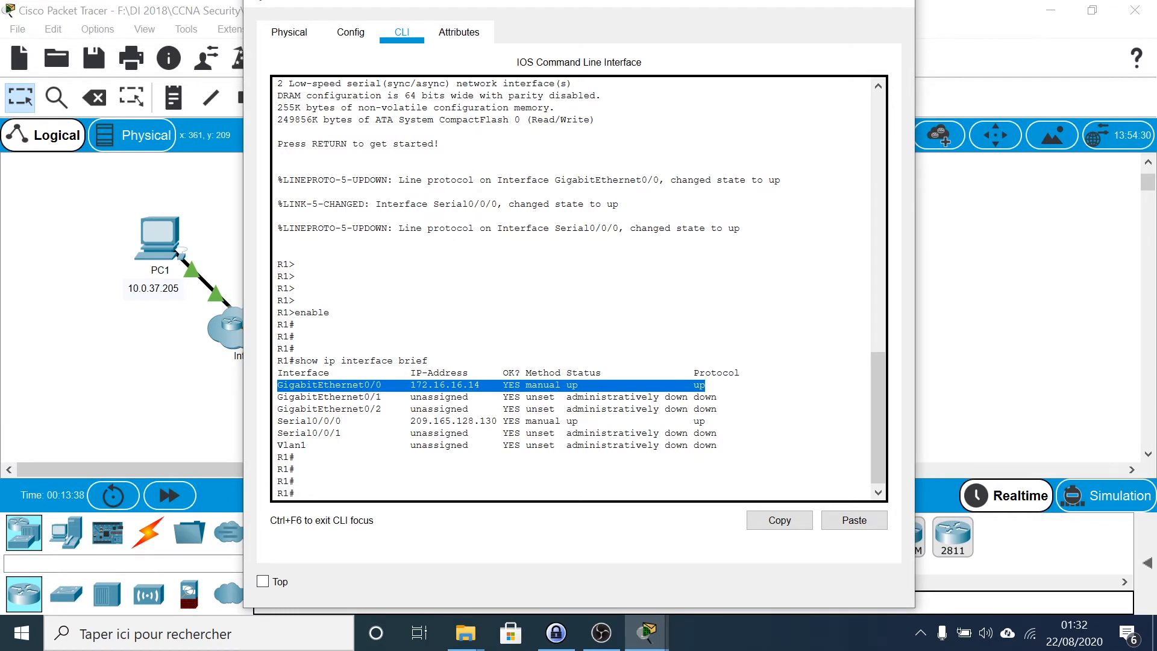
drag(278, 421, 712, 422)
click(278, 425)
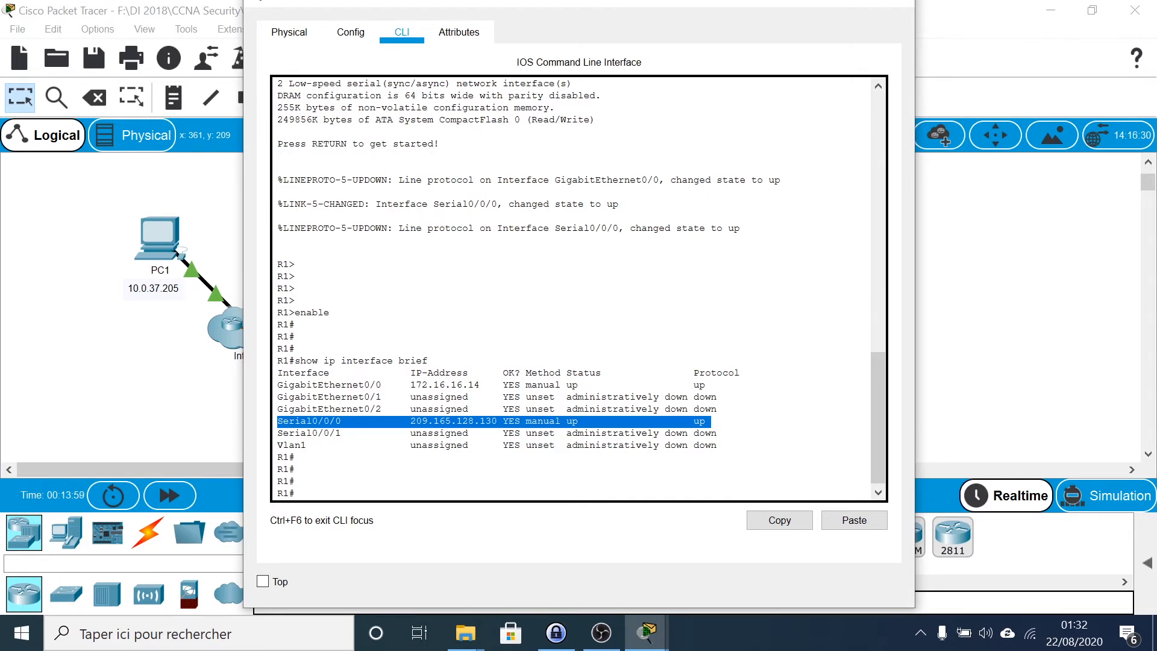
key(Return)
key(Return)
key(Return)
key(Return)
key(Return)
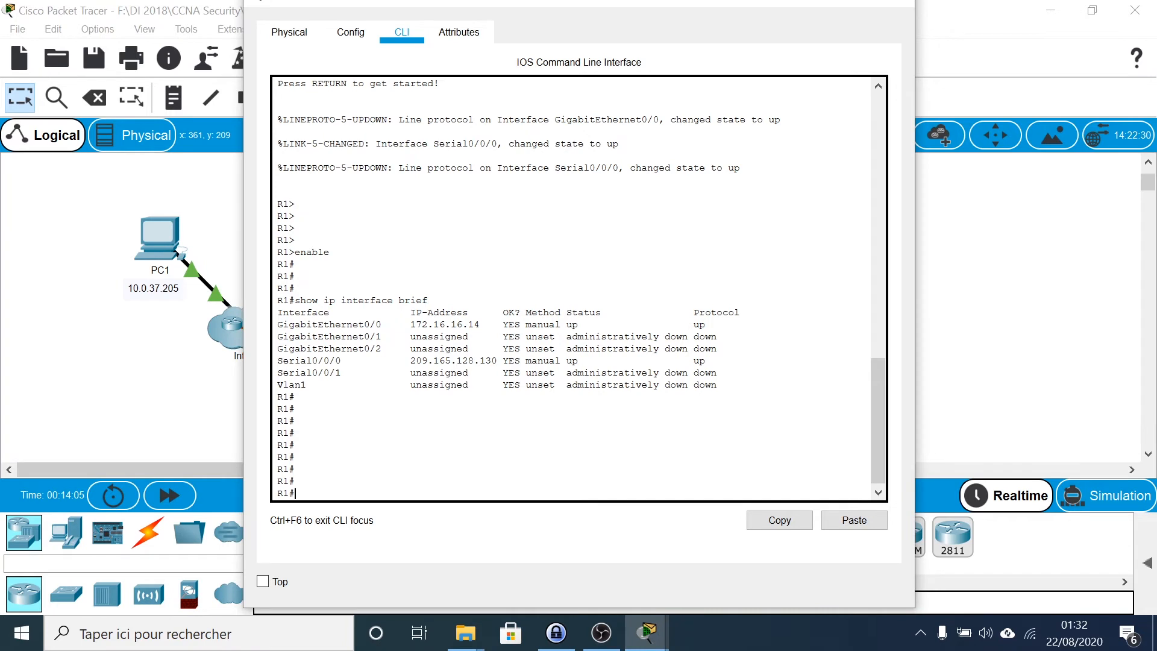
Enter global configuration mode on R1 with configure terminal
text(configure ter)
key(Tab)
key(Return)
key(Return)
key(Return)
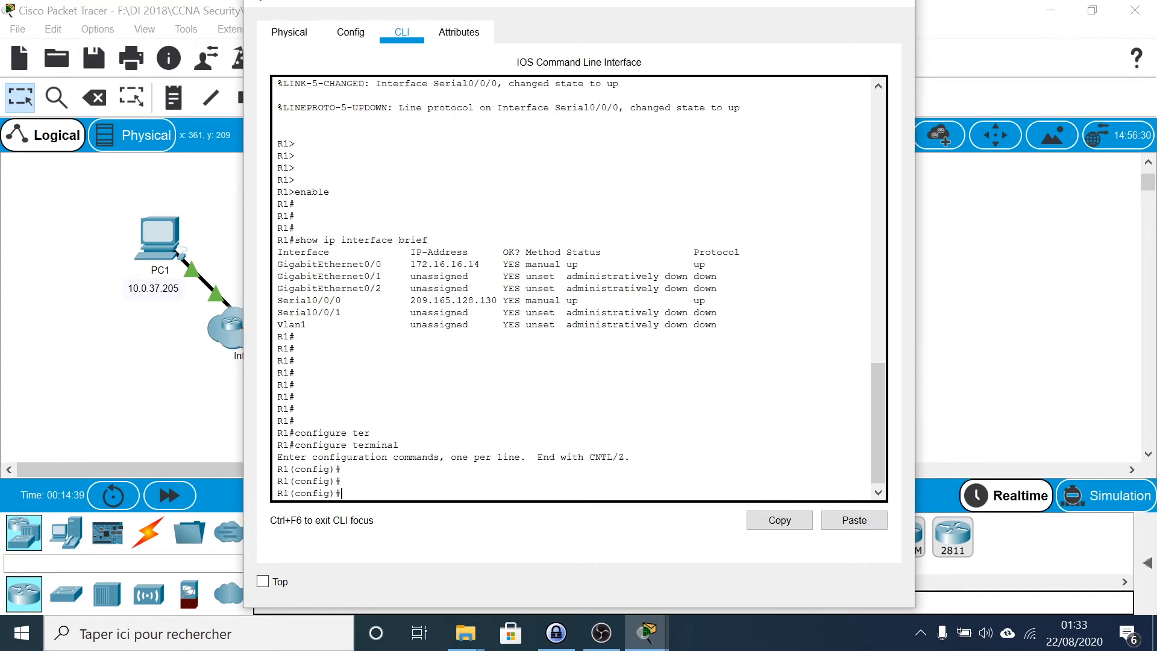
Configure interface gigabitEthernet 0/0 with ip nat inside, and exit back to global configuration mode
text(inter)
key(Tab)
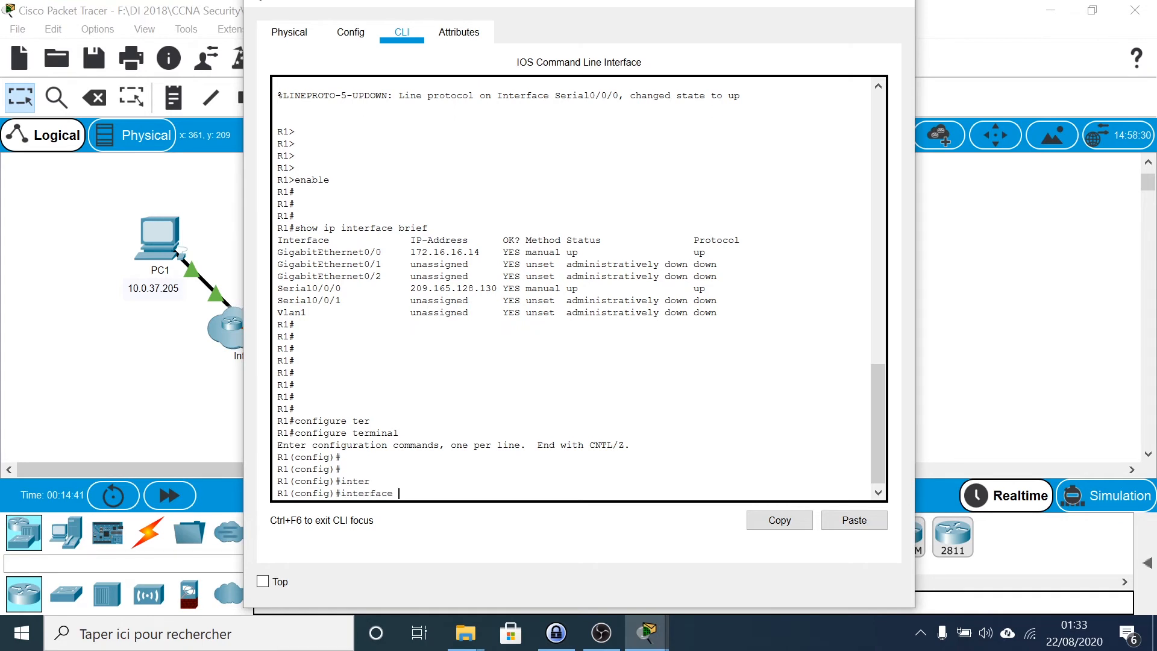
text(gi)
key(Tab)
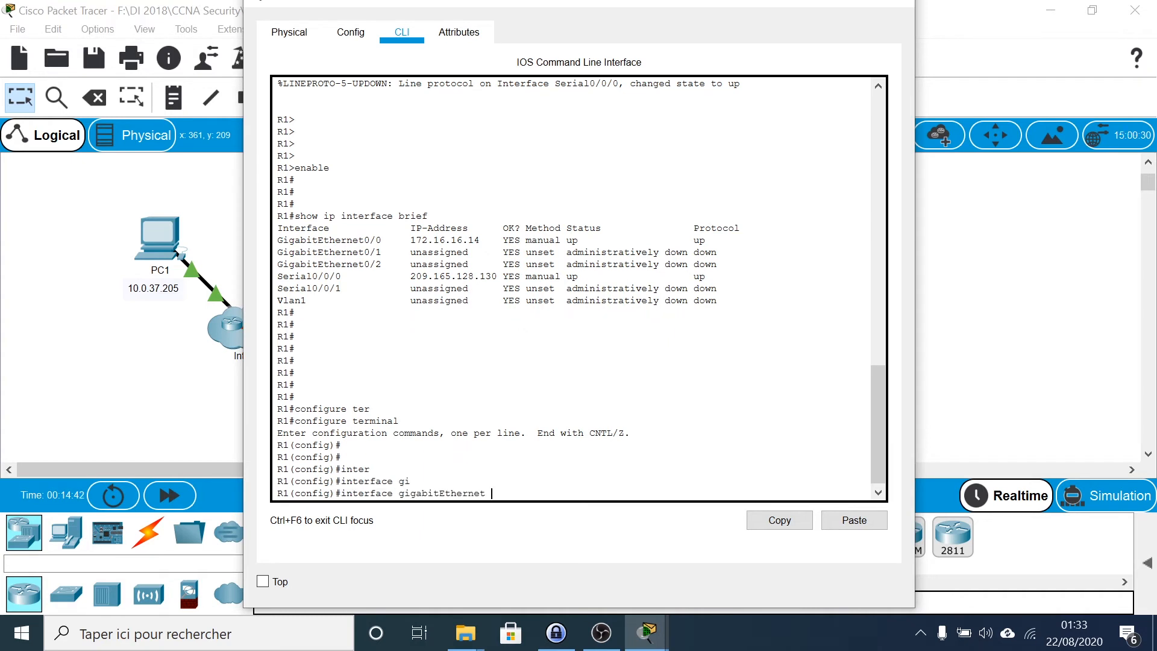
text(0/0)
key(Return)
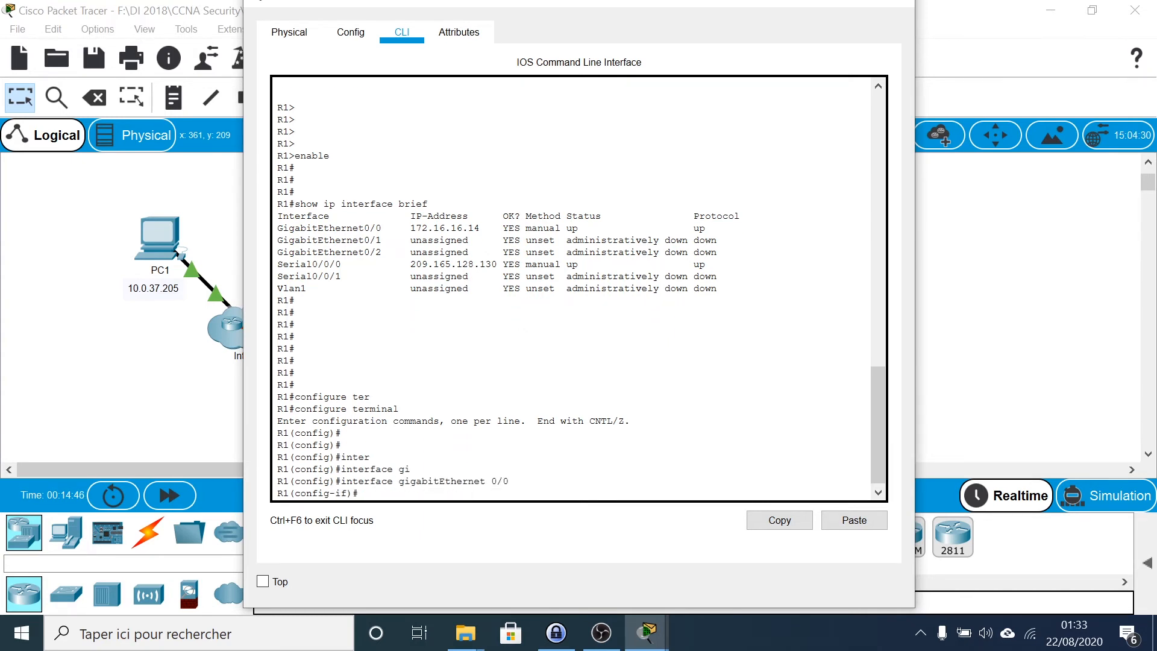
text(ip nat inside)
key(Return)
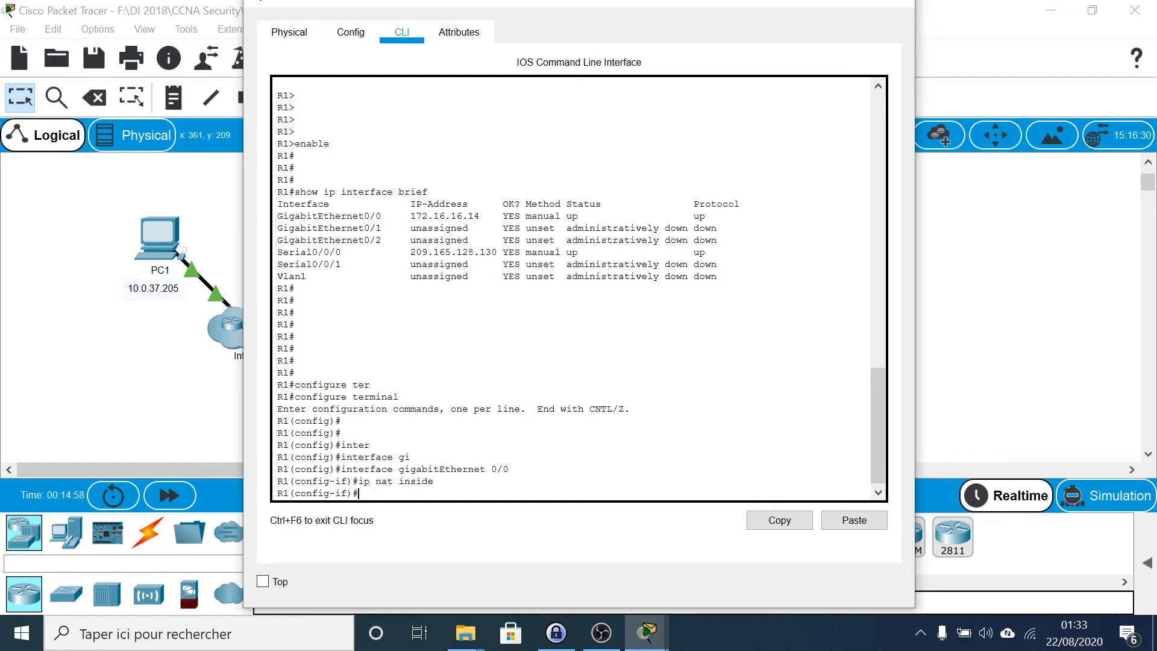
text(exit)
key(Return)
key(Return)
key(Return)
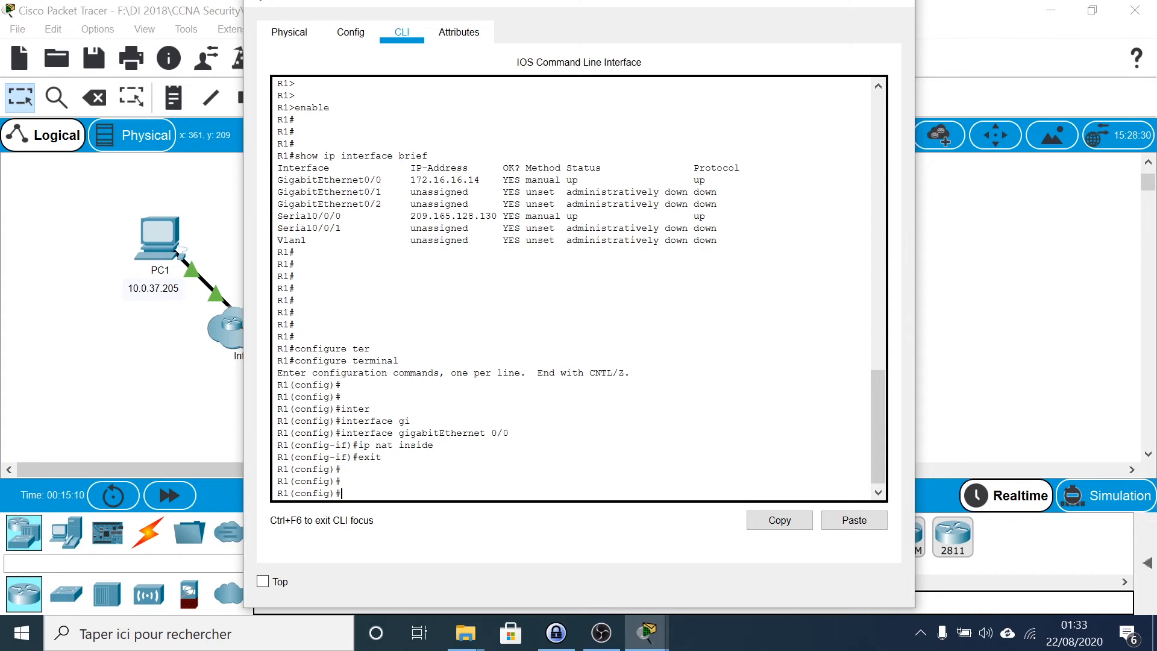
Configure interface serial 0/0/0 with ip nat outside, and exit back to global configuration mode
text(inter)
key(Tab)
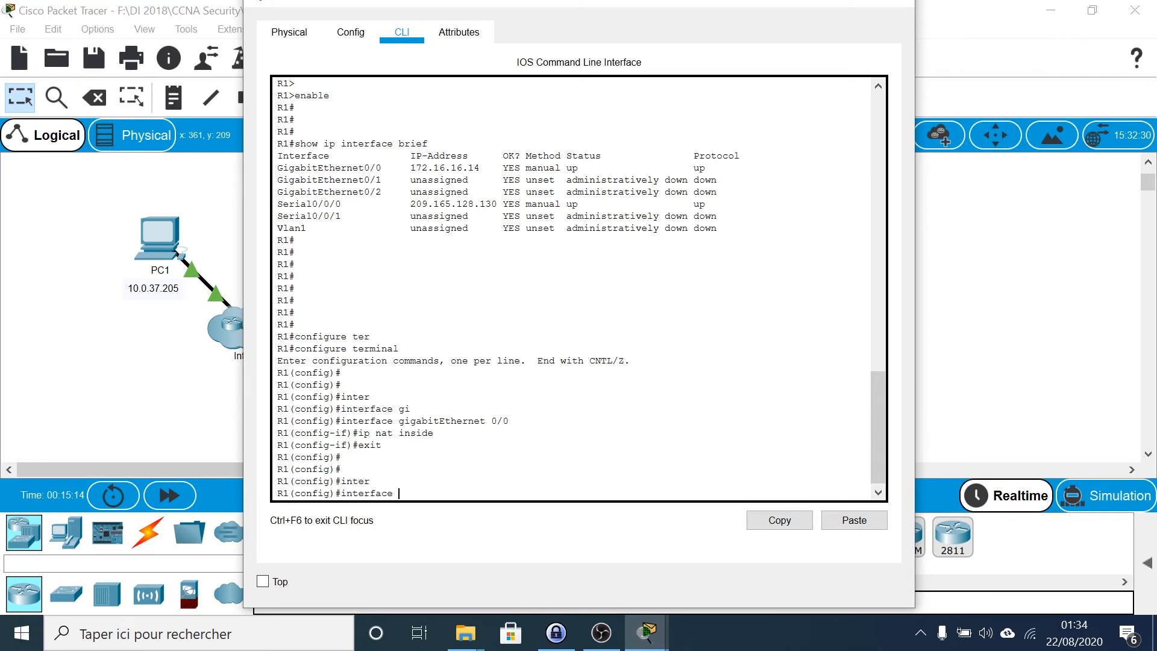
text(ser)
key(Tab)
text(0)
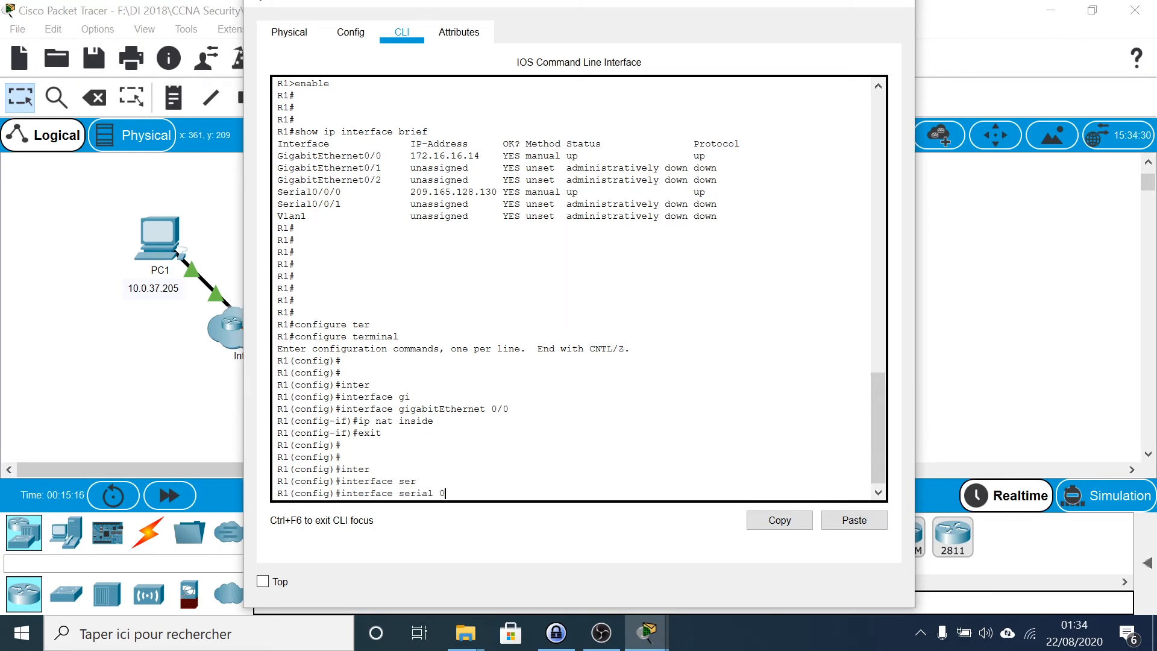
text(/0/0)
key(Return)
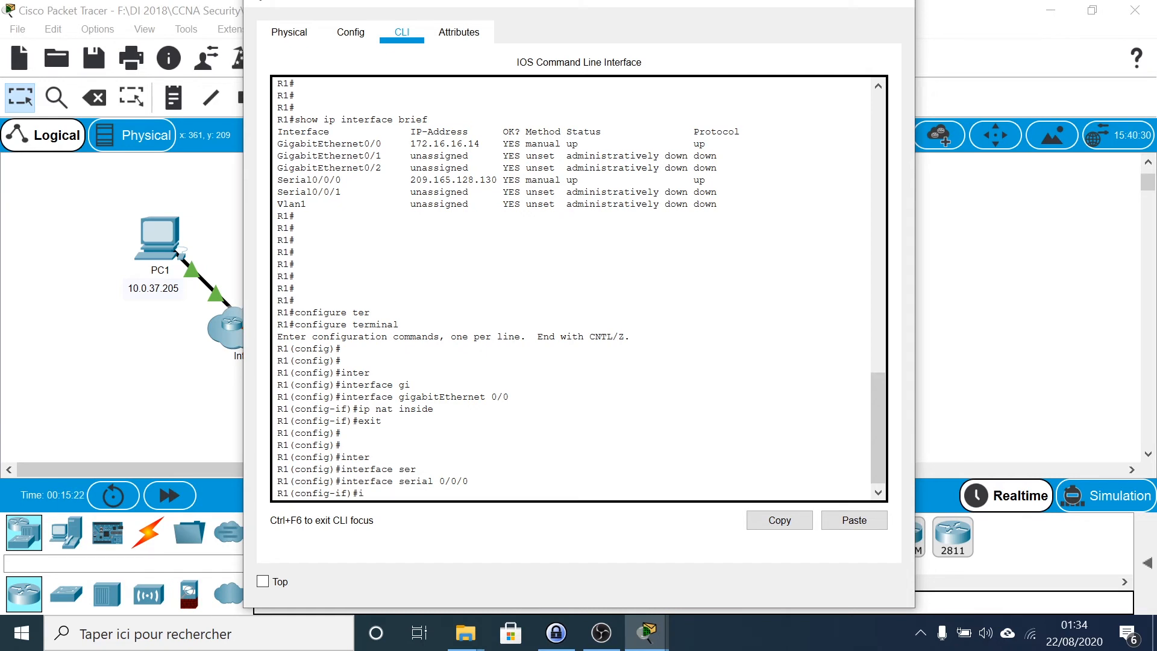
text(i)
text(p nat outside)
key(Return)
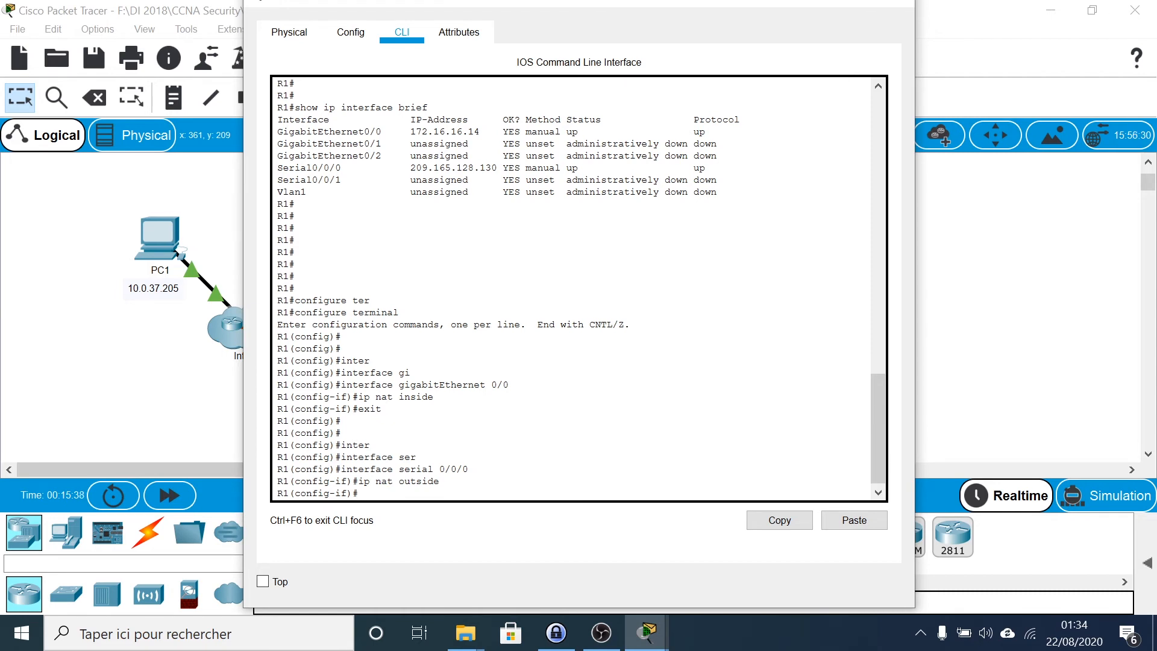
text(it)
key(Return)
key(Return)
key(Return)
key(Return)
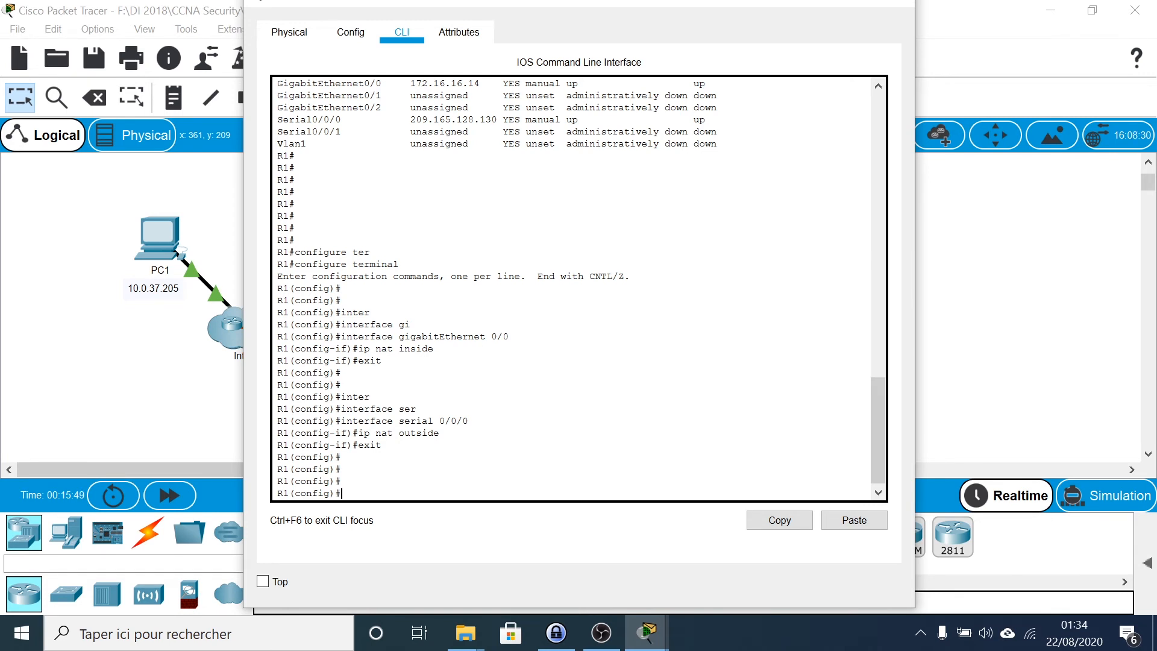
Create the static NAT mapping with ip nat inside source static 172.16.16.1 64.100.50.1
text(ip nat inside source static)
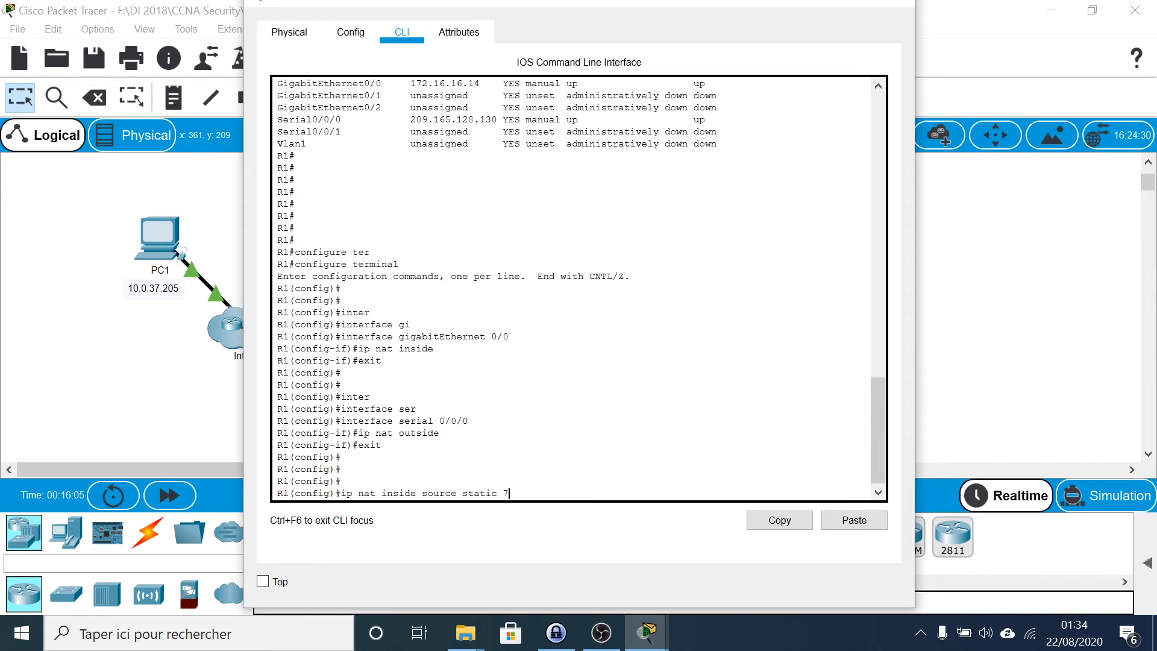
text(172.16.16.1 64.100.50.1)
key(Return)
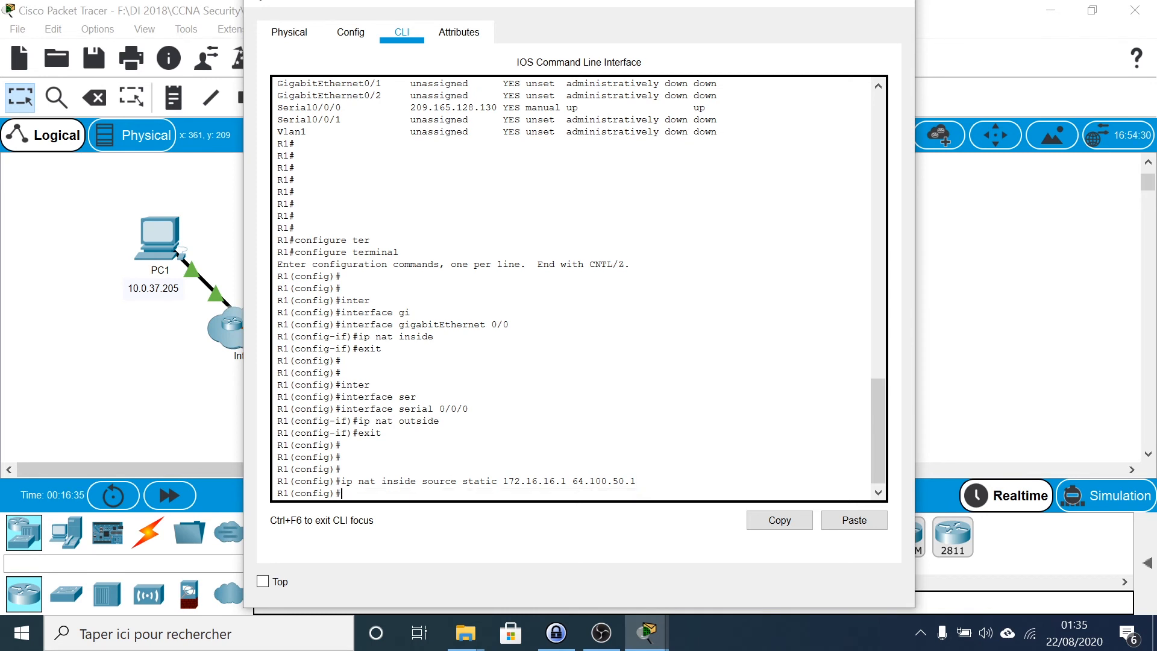
key(Return)
key(Return)
key(Return)
End configuration mode, save R1's configuration with copy run start, and close the router window
text(END)
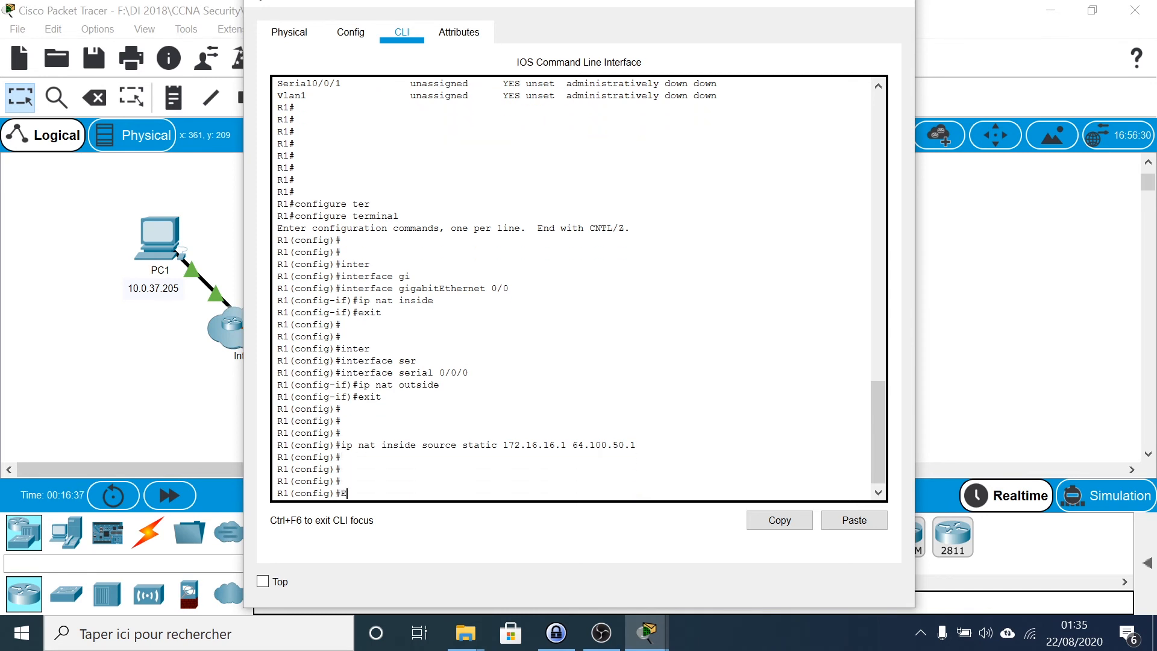
key(BackSpace)
key(BackSpace)
key(BackSpace)
text(end)
key(Return)
key(Return)
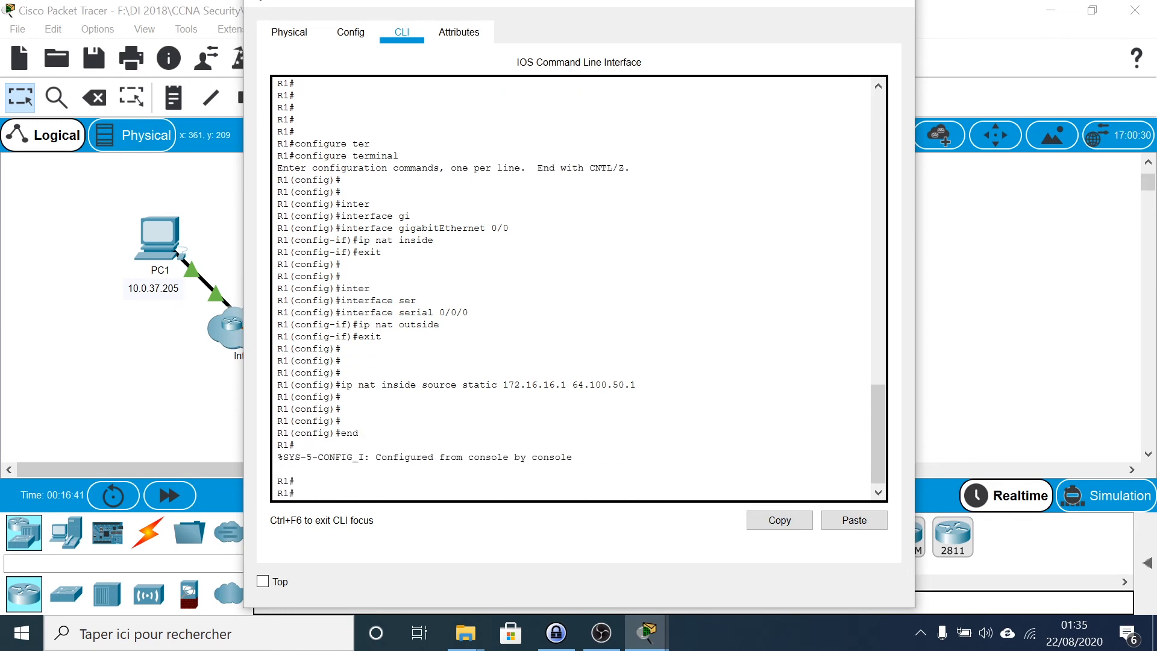
text(copy run start)
key(Return)
key(Return)
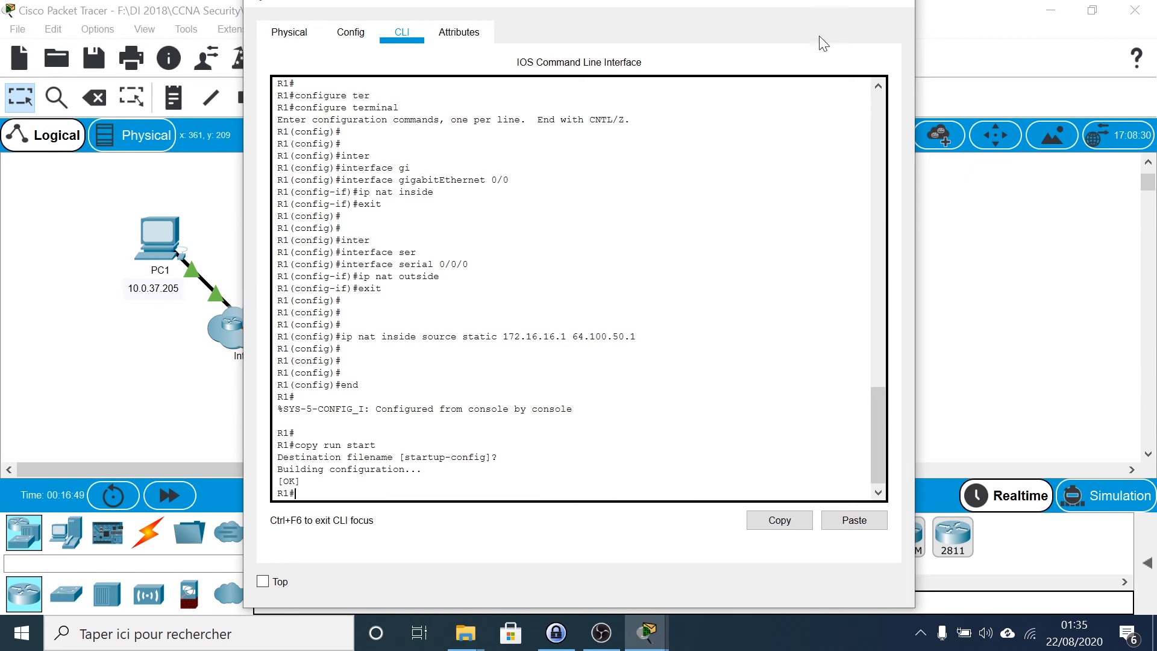
click(792, 3)
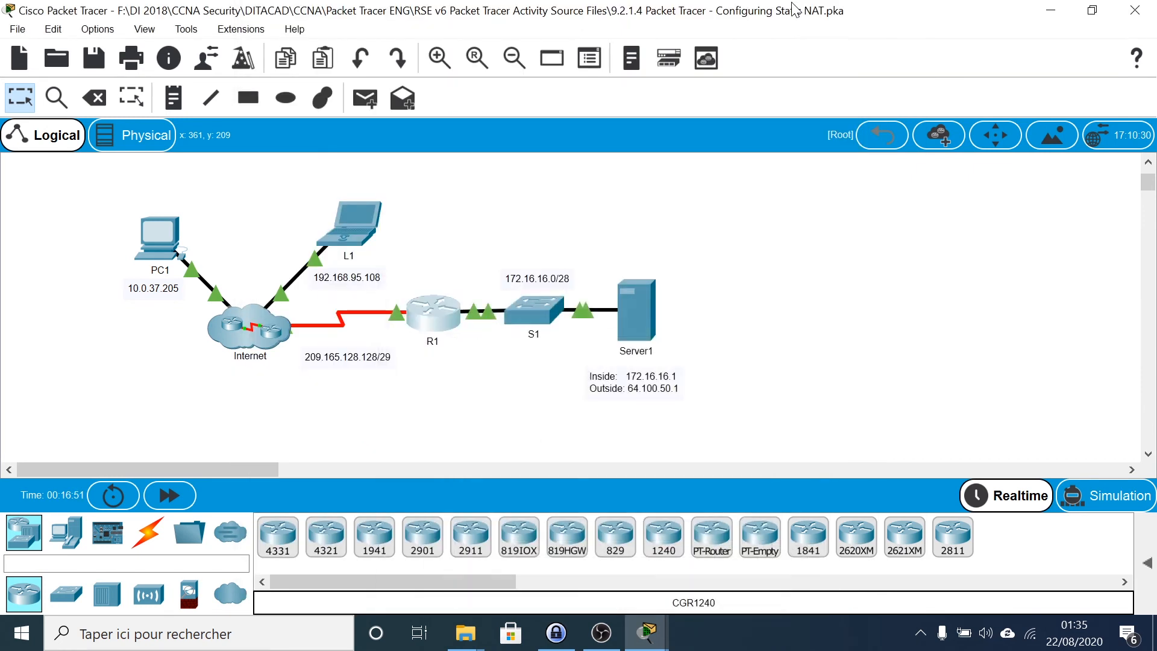
click(153, 237)
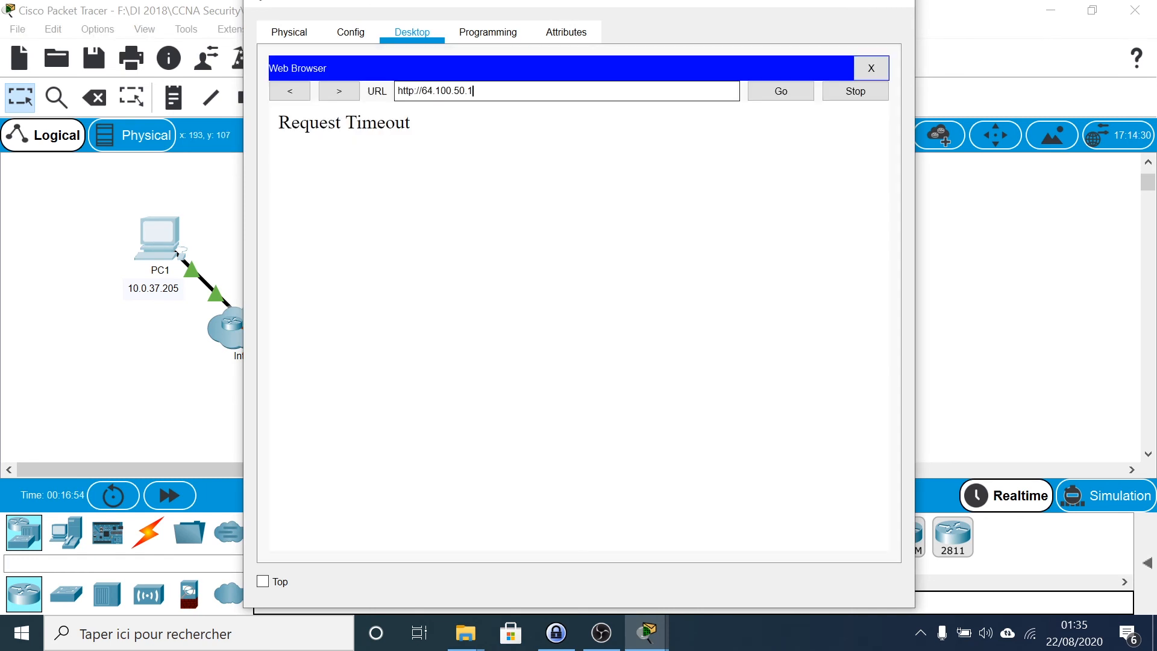
key(Return)
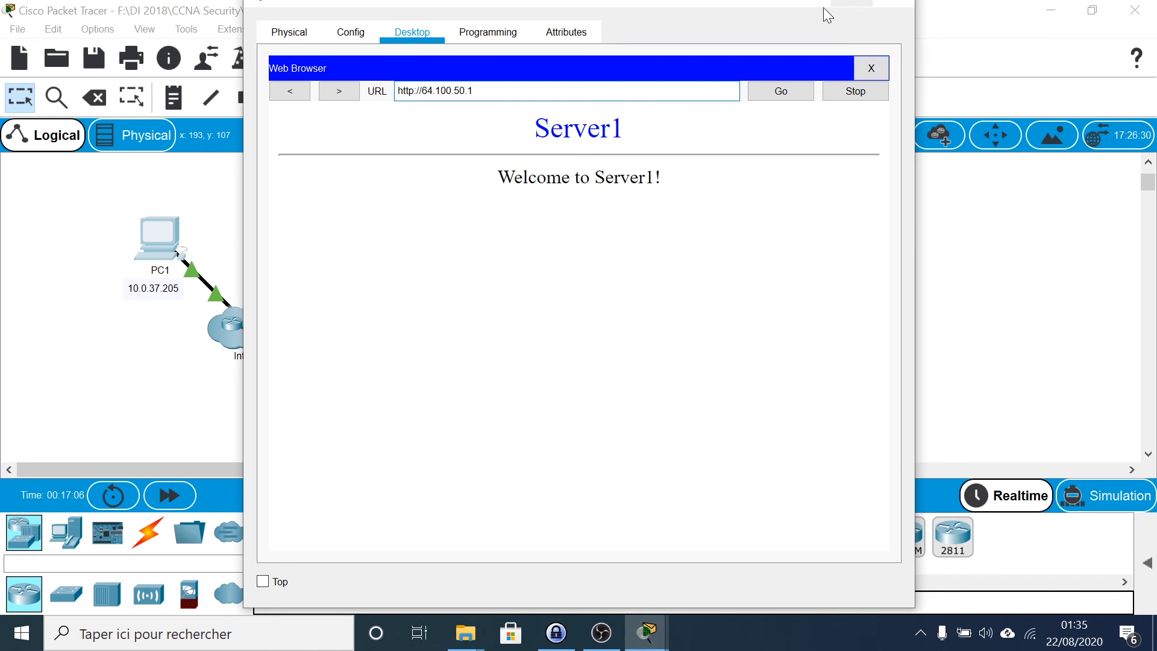
click(804, 3)
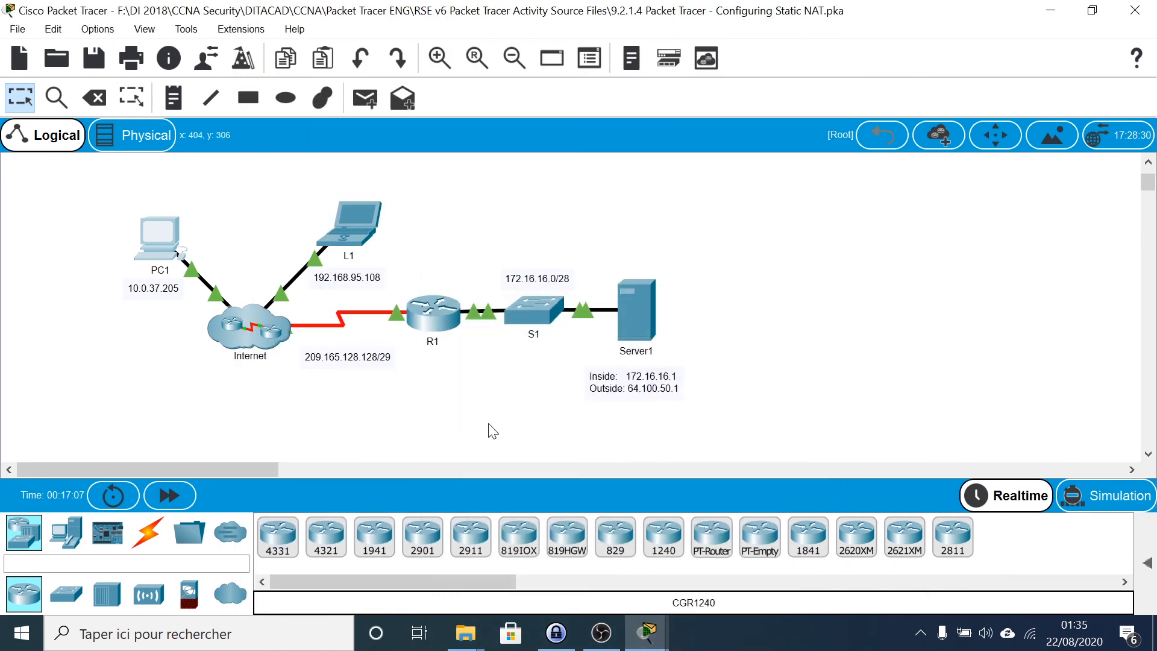
Reopen R1's command line, examine the NAT table with show ip nat translations, and close the router window
click(440, 326)
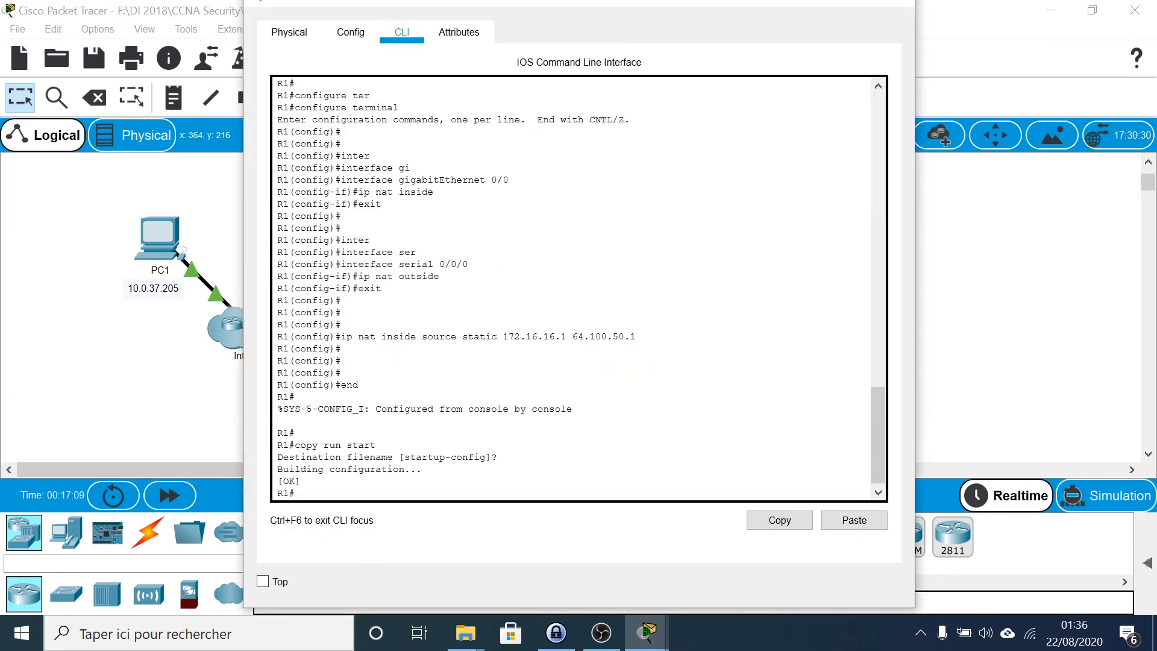
key(Return)
key(Return)
key(Return)
key(Return)
key(Return)
key(Return)
key(Return)
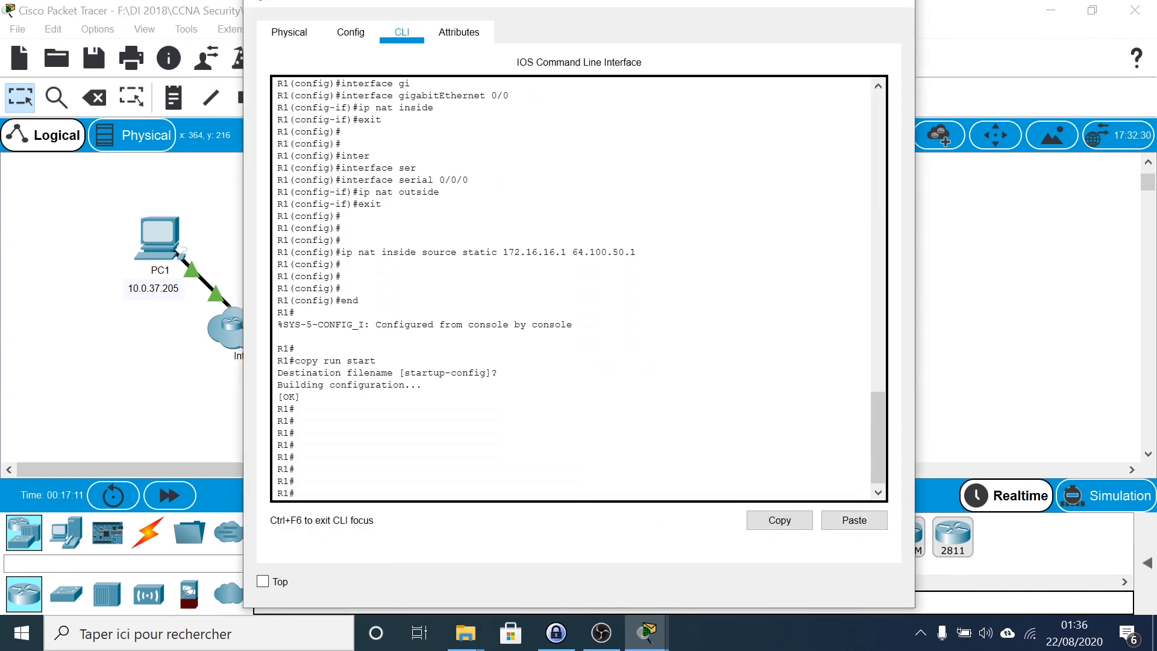
text(show ip nat tr)
key(Tab)
key(Return)
key(Return)
key(Return)
key(Return)
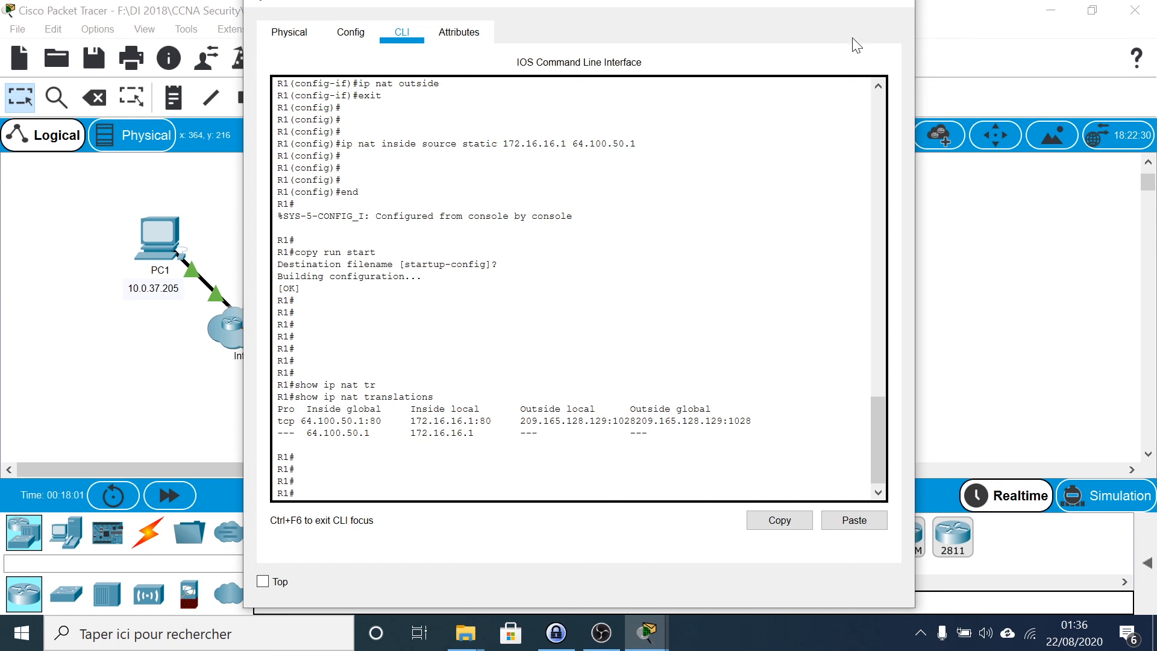
click(807, 2)
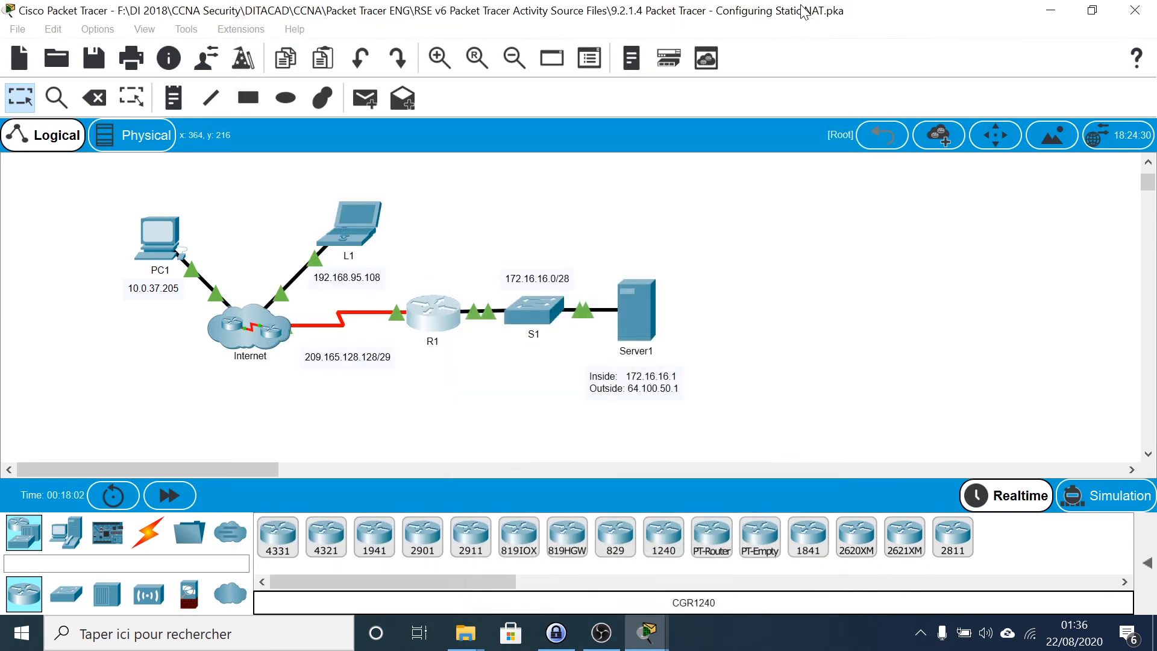